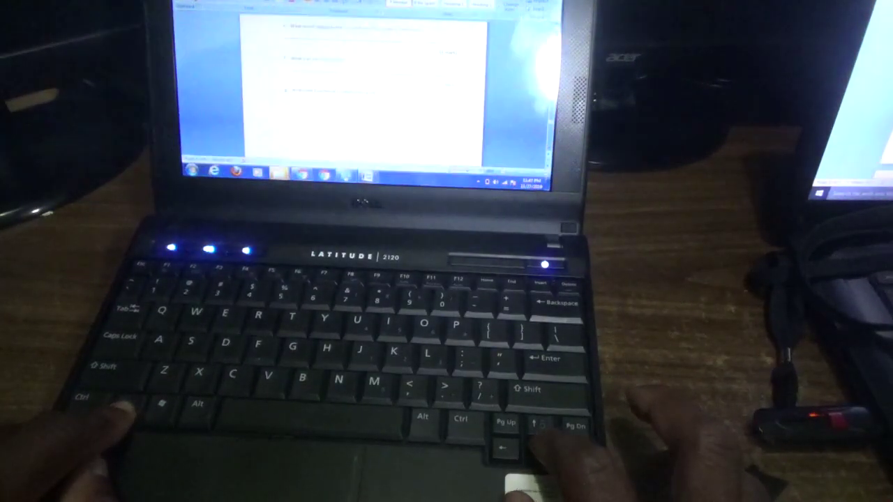
scroll(363, 84, "up", 2)
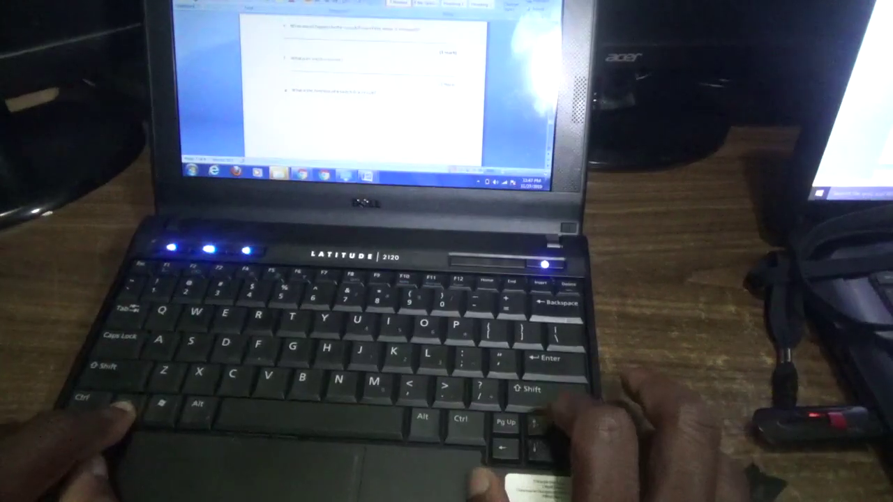